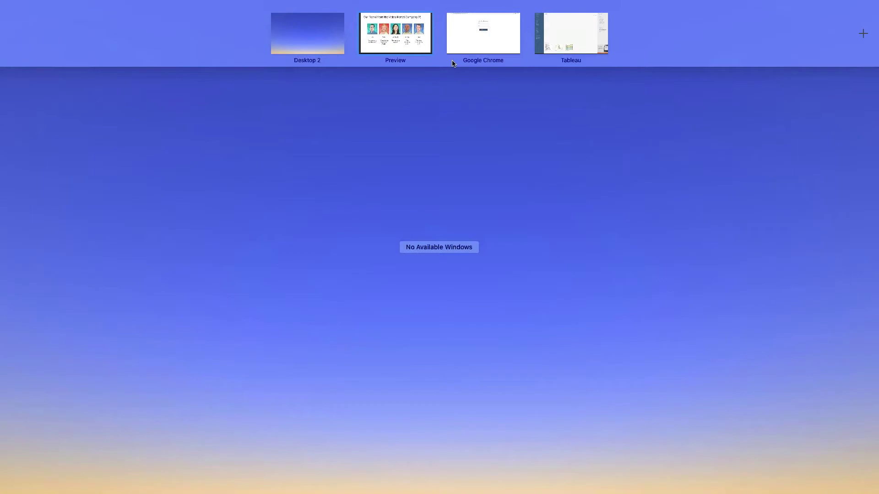
- Connect to the PostgreSQL defaultdb database by pasting the password and signing in
left_click(566, 32)
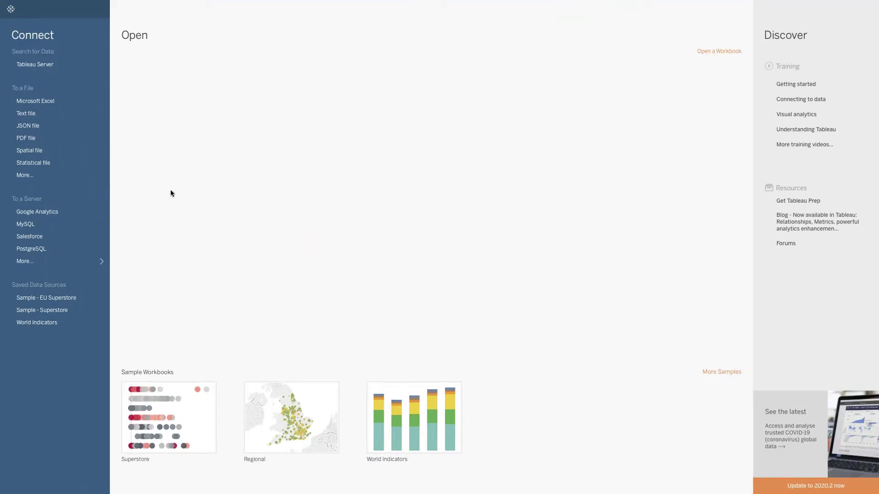
left_click(42, 249)
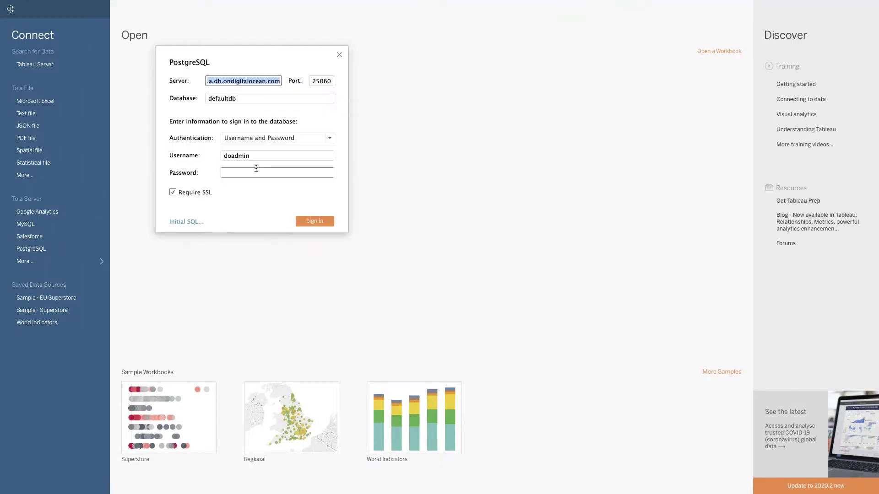
left_click(256, 169)
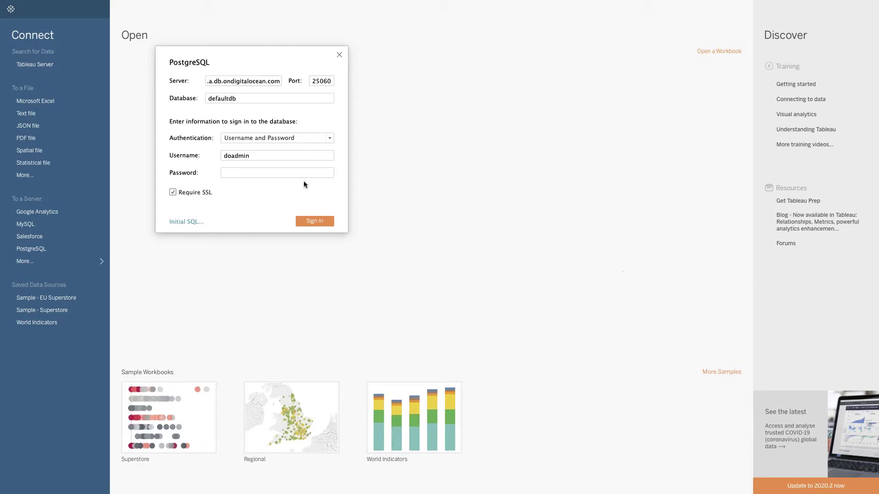
key("ctrl+v")
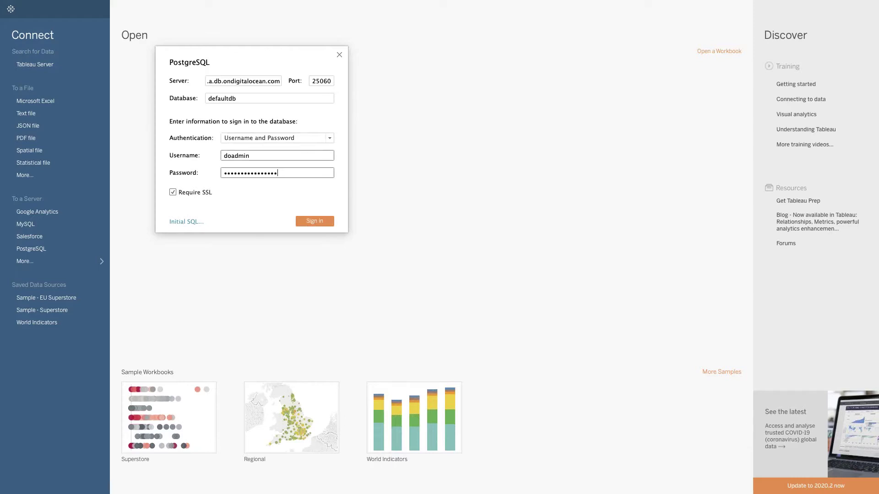
left_click(330, 219)
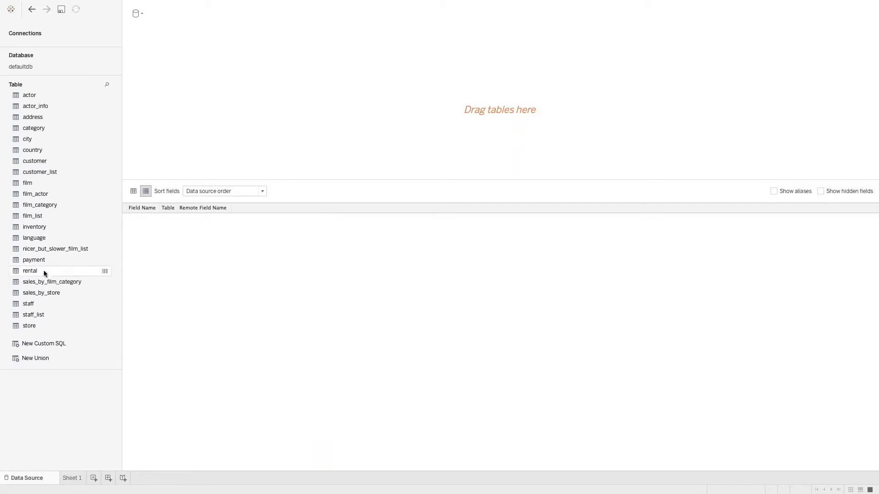
- Join the rental, inventory and film tables on the canvas and enlarge the field grid
left_click_drag(43, 271, 224, 121)
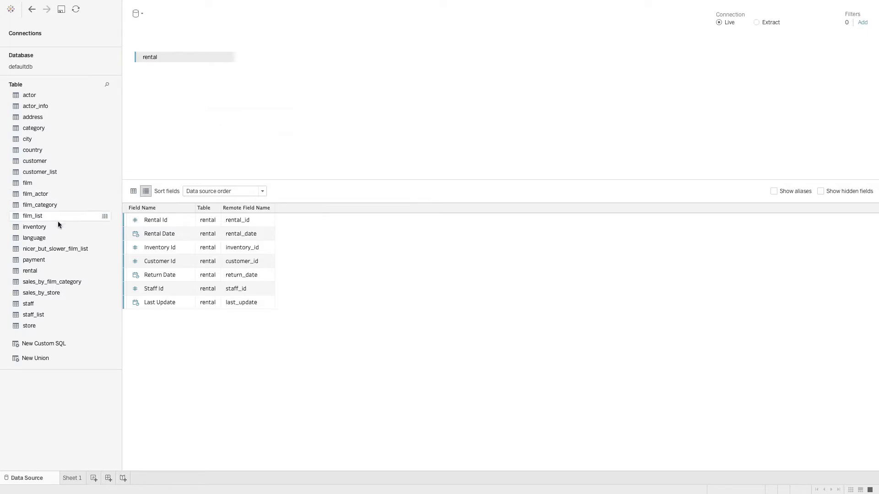
left_click_drag(48, 226, 323, 75)
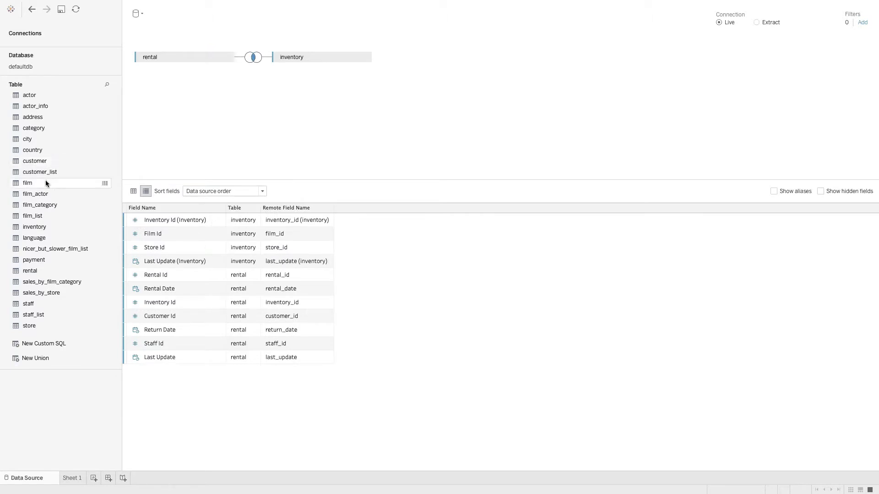
left_click_drag(46, 182, 447, 72)
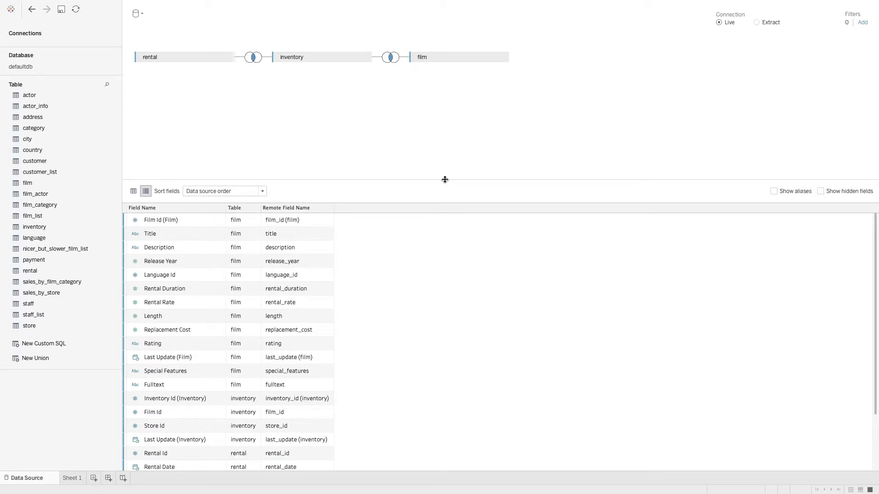
left_click_drag(445, 179, 451, 100)
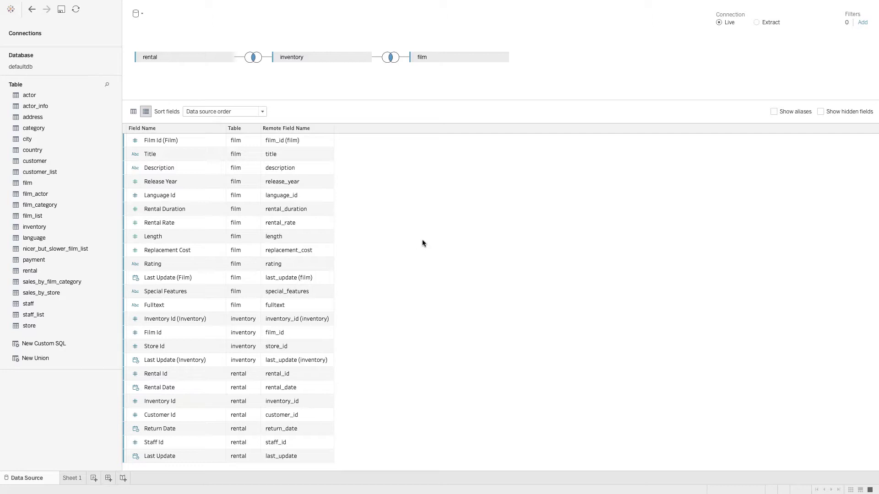
- Select every field in the data grid and hide them all
left_click(209, 142)
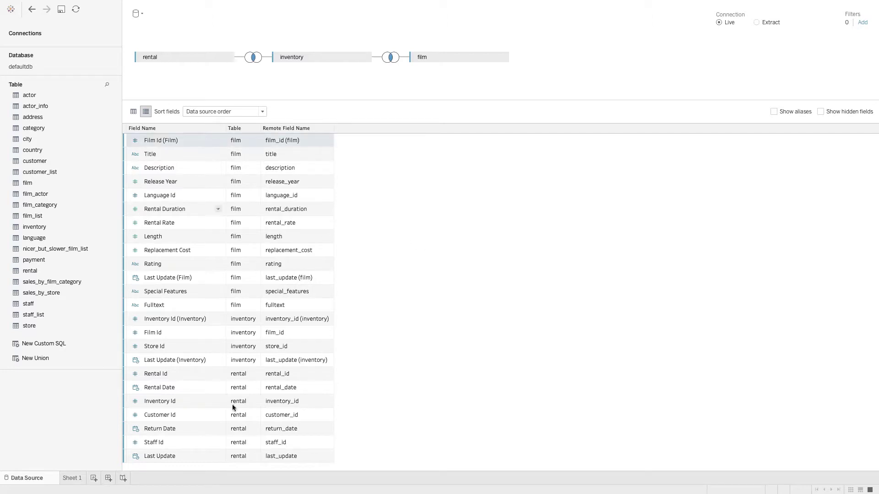
left_click(208, 456, "shift")
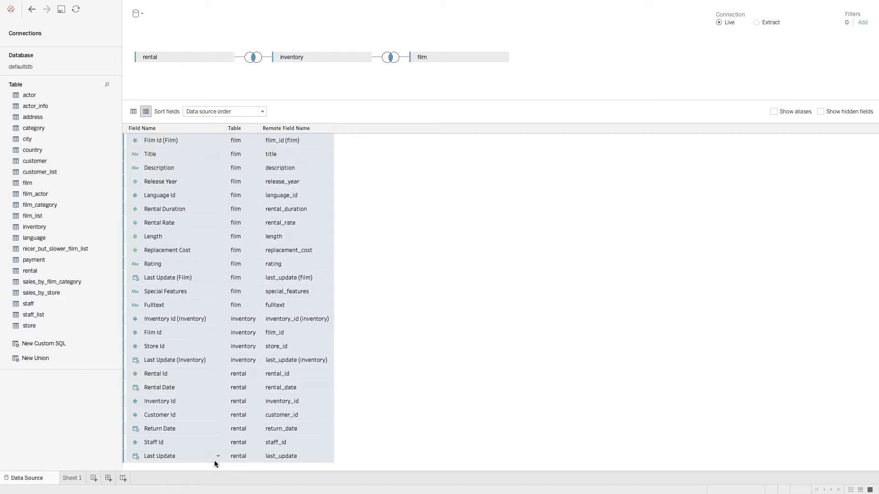
right_click(202, 179)
left_click(263, 213)
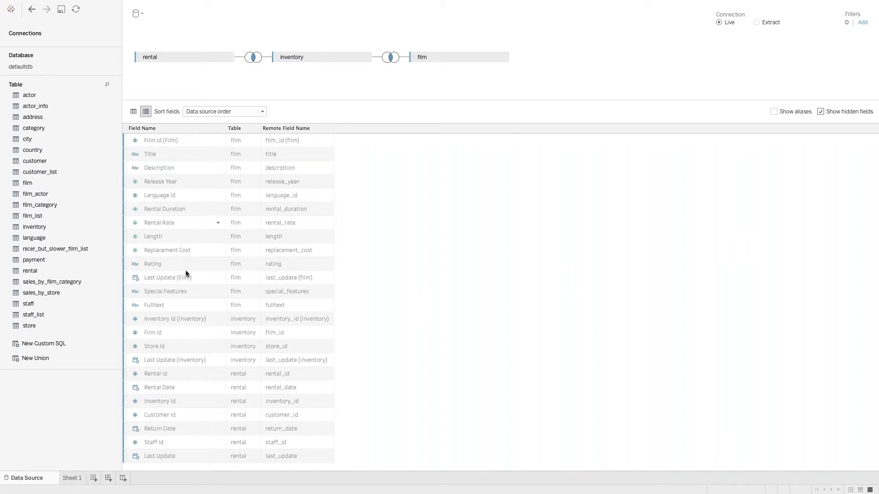
- Rename Title to 'File Title', unhide it and Rental Id, then go to Sheet 1
double_click(180, 154)
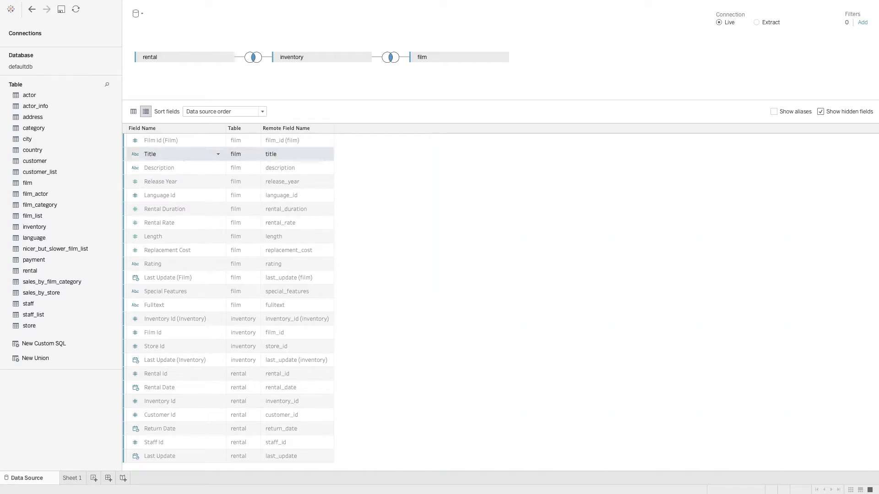
type("File")
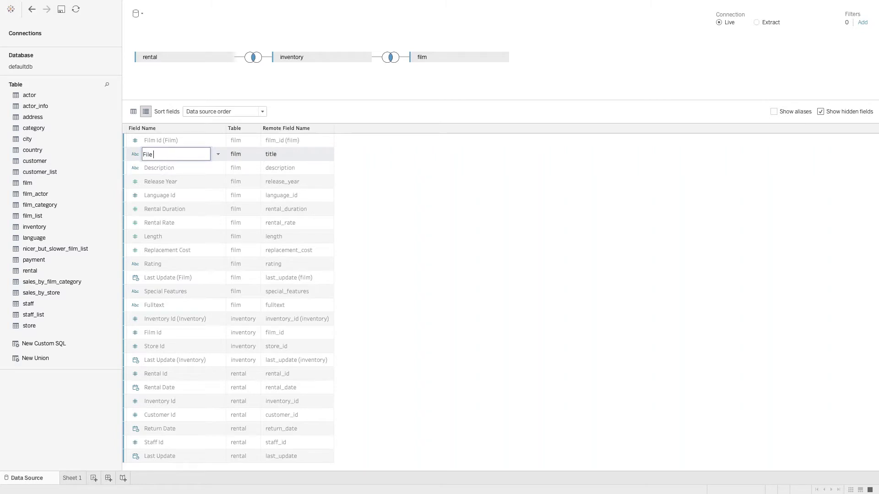
type(" Titl")
type("e")
key("Return")
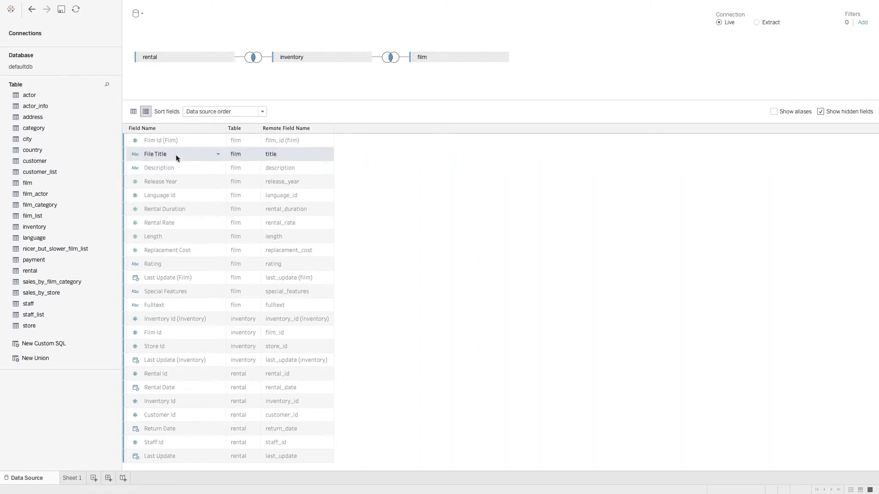
right_click(177, 158)
left_click(202, 198)
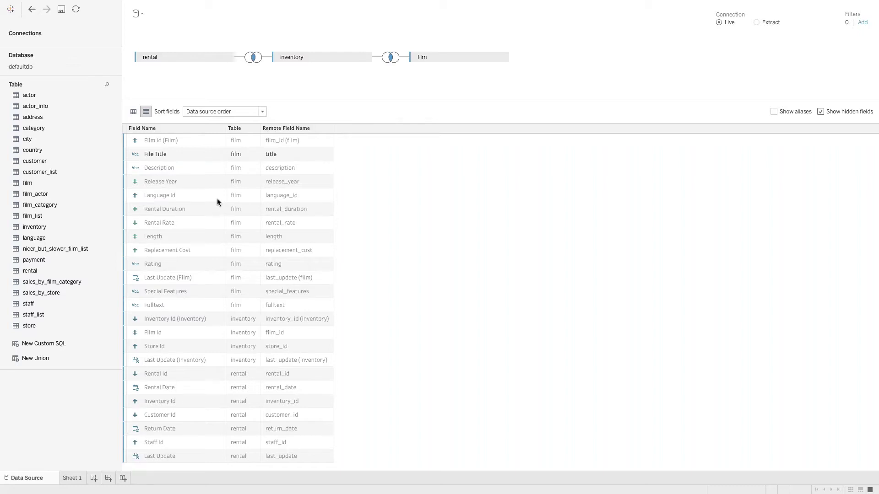
right_click(179, 378)
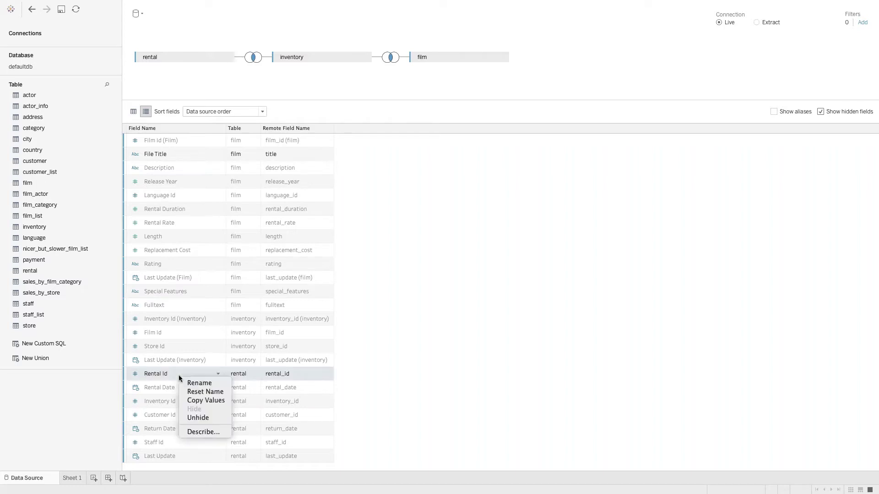
left_click(201, 417)
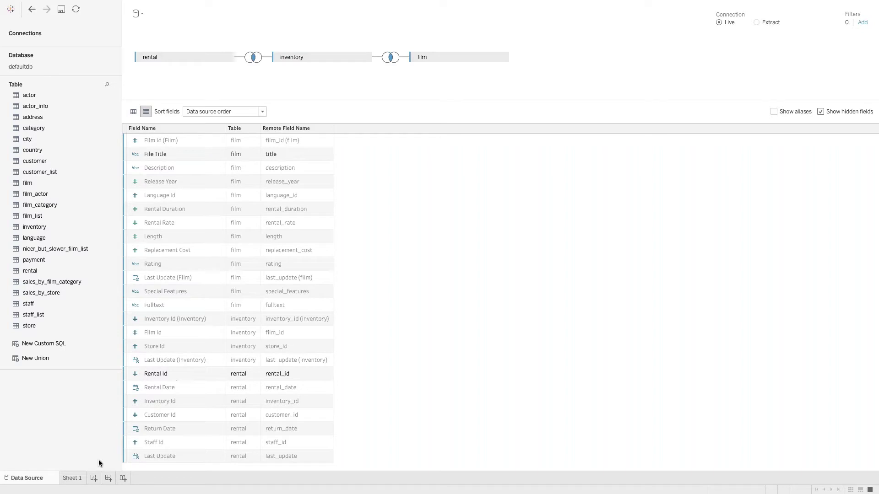
left_click(72, 479)
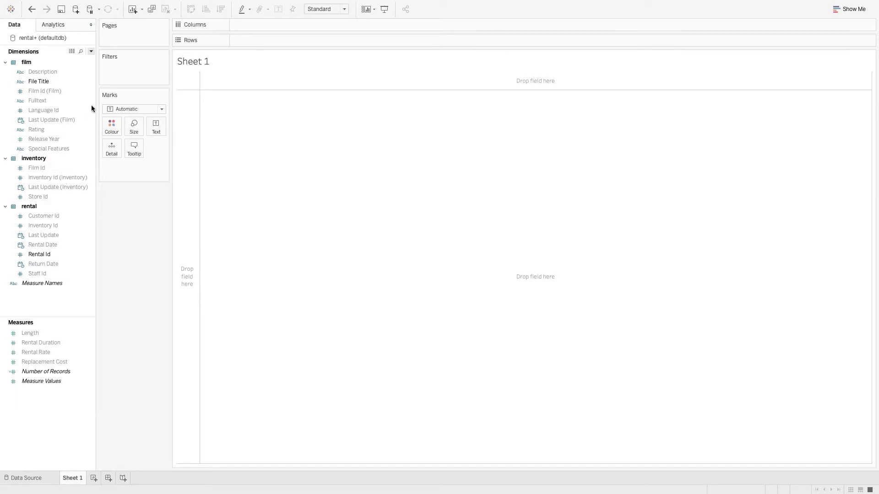
- Turn off Show Hidden Fields and group the Data pane by folder
left_click(91, 51)
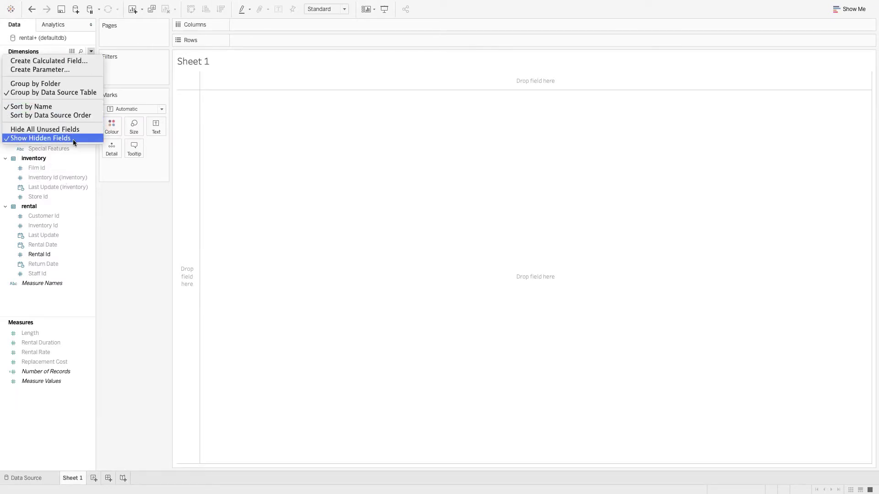
left_click(73, 139)
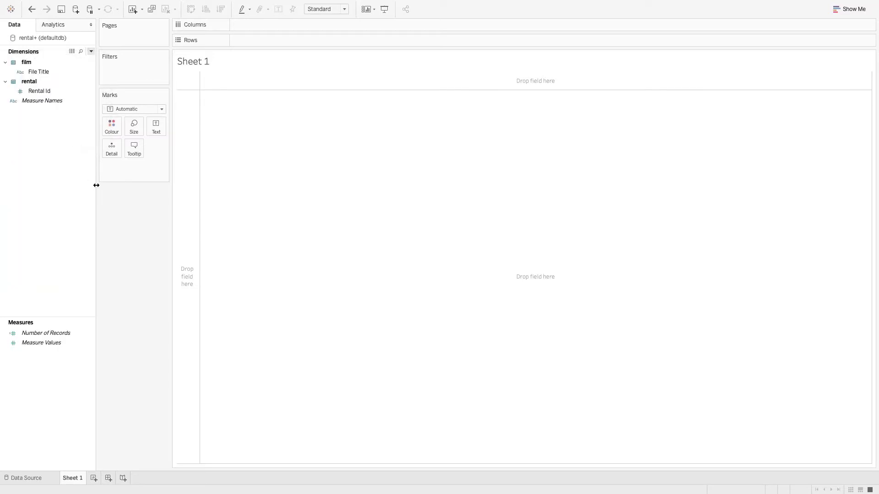
left_click(91, 52)
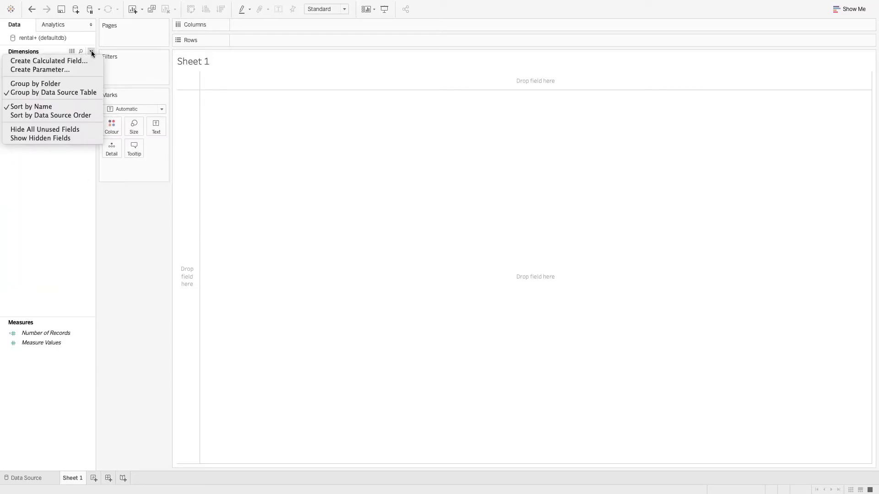
left_click(61, 83)
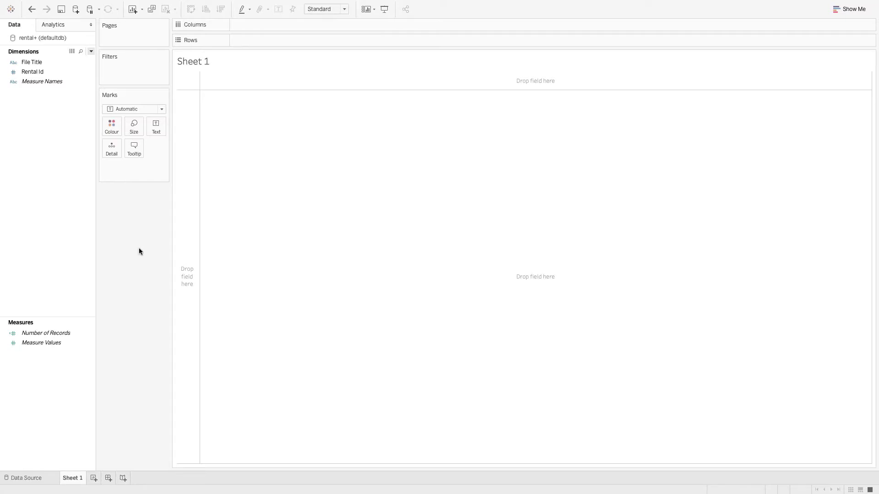
- Create a calculated field named Rentals with the formula COUNTD([Rental Id])
right_click(26, 366)
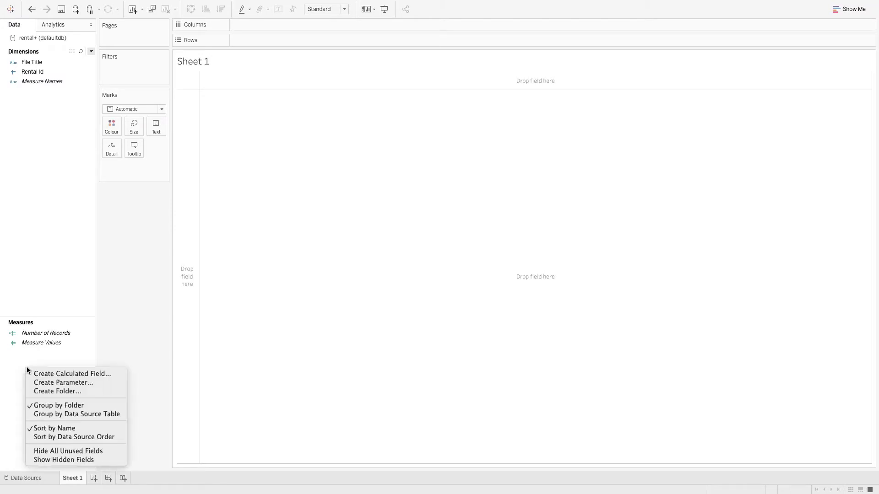
left_click(46, 375)
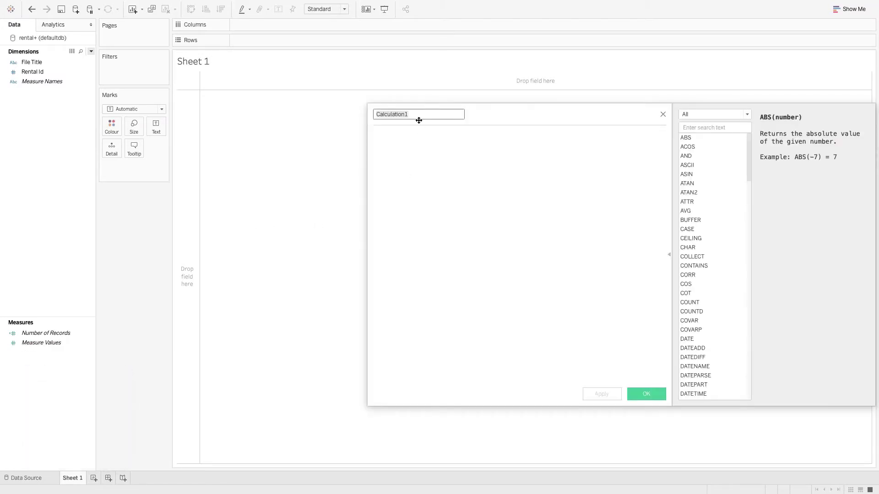
left_click_drag(422, 114, 373, 114)
type("Rentaks")
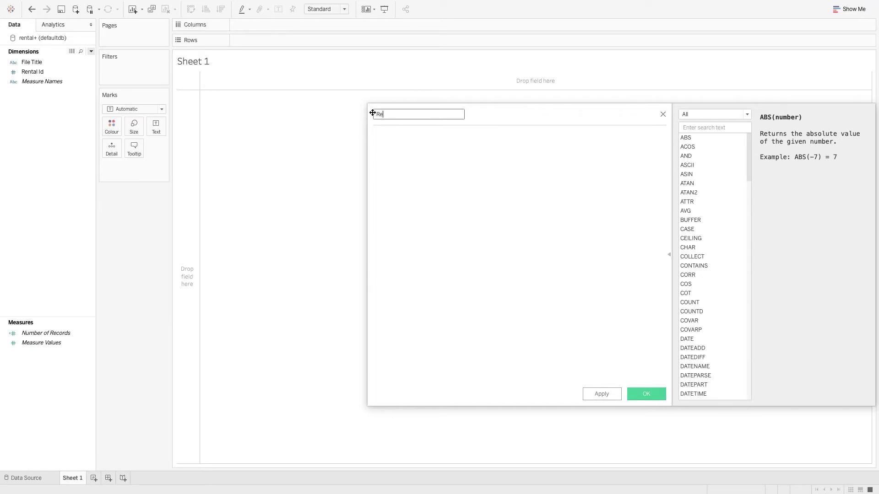
key("BackSpace")
key("BackSpace")
type("ls")
key("Tab")
type("C")
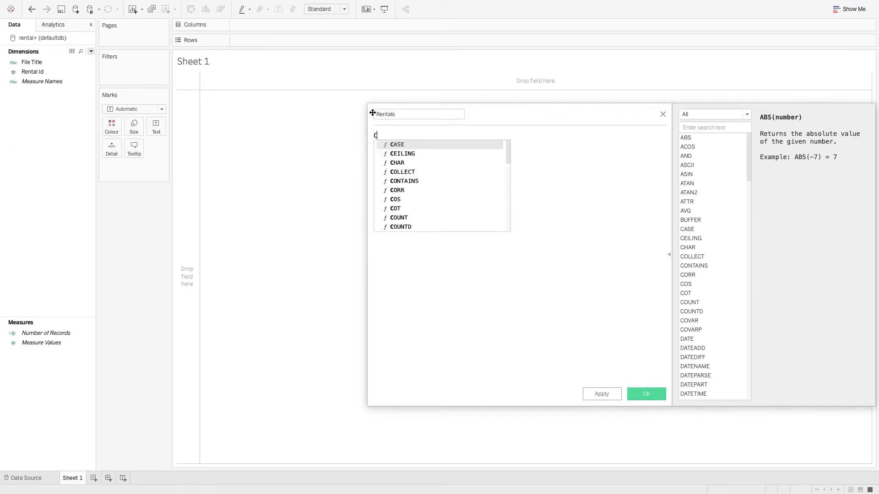
type("OUNTD(")
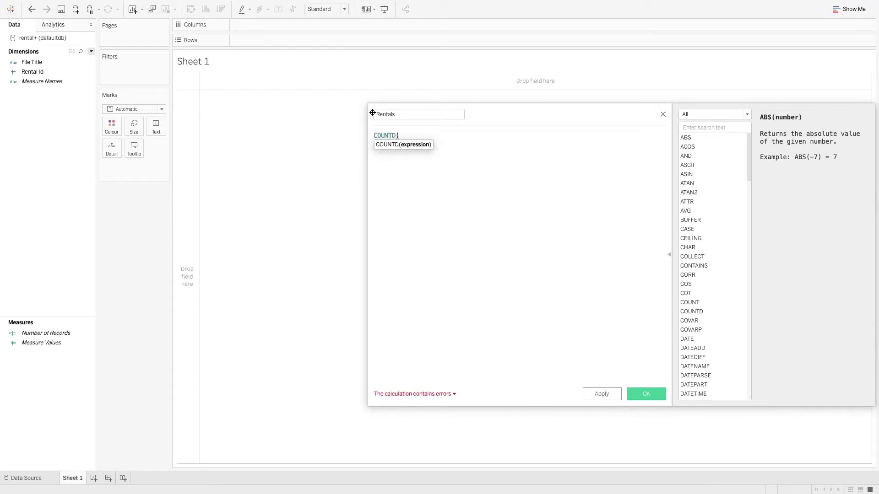
type("ren")
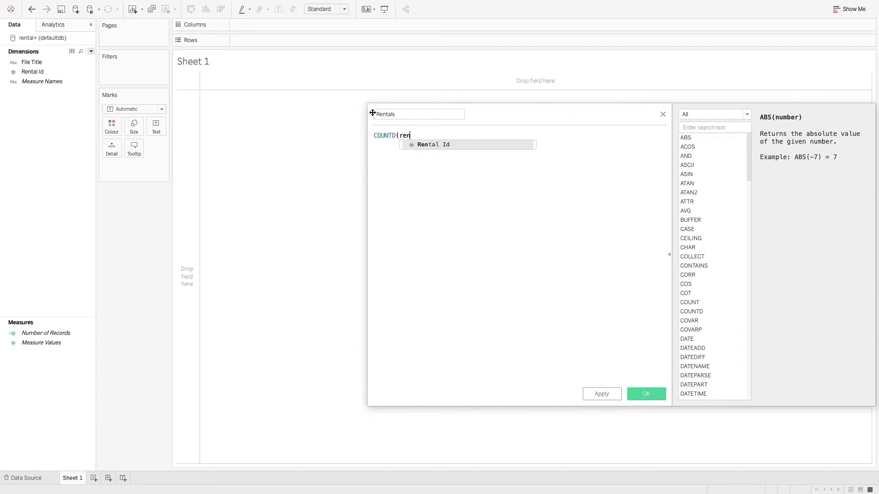
key("Return")
type(")")
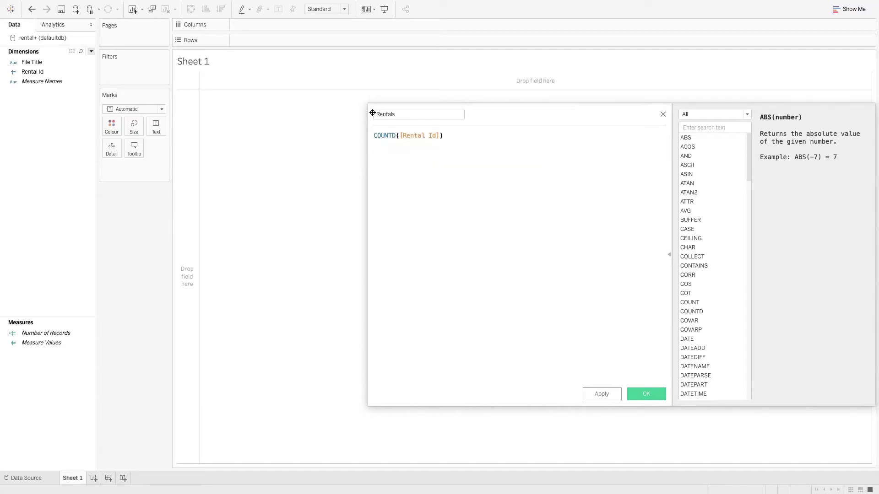
left_click(602, 397)
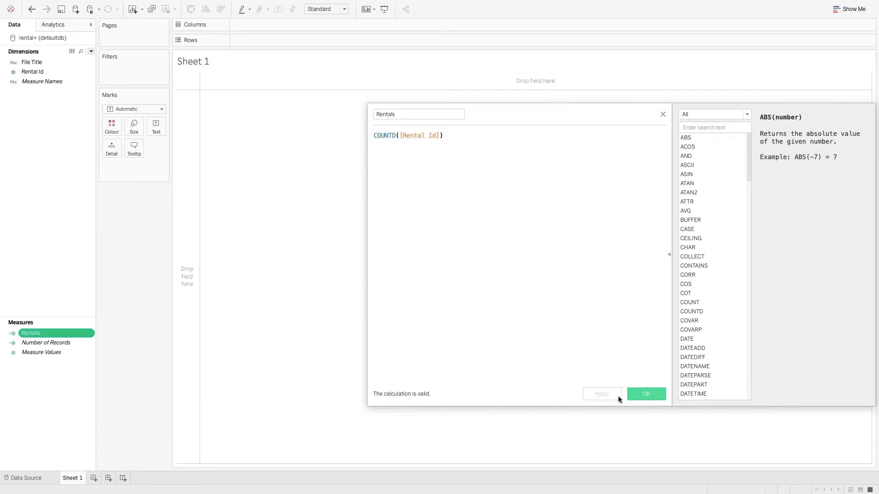
left_click(657, 395)
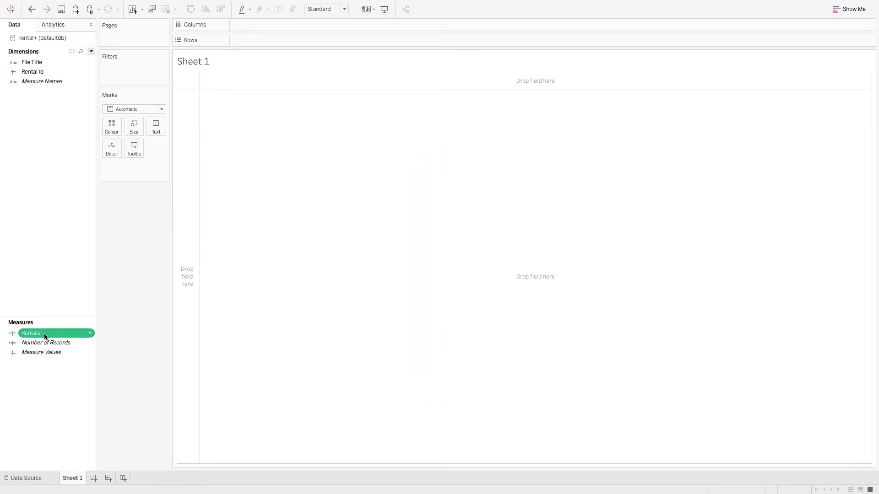
- Put Rentals on Columns and File Title on Rows, then sort bars descending
left_click_drag(45, 336, 303, 26)
left_click_drag(35, 63, 272, 45)
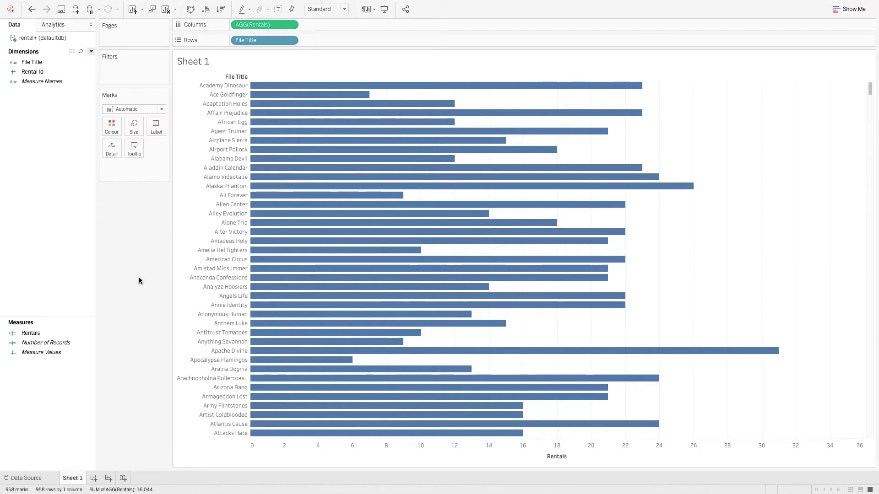
left_click(221, 9)
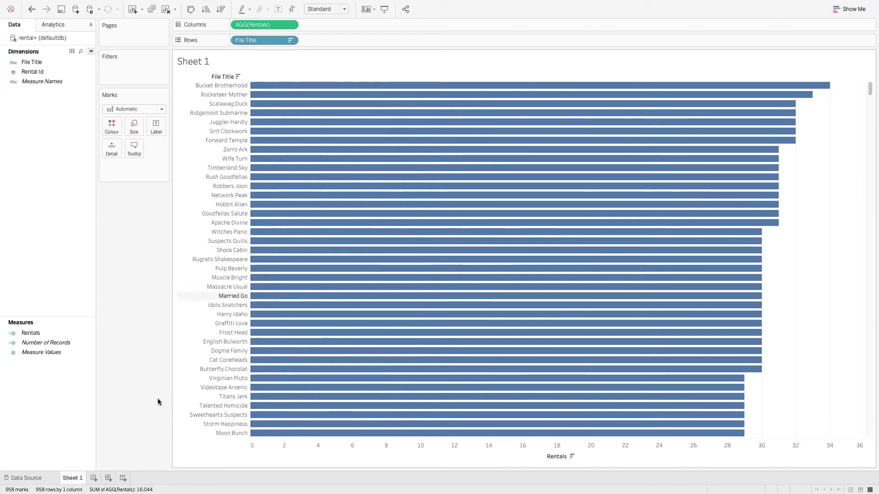
- Rename Sheet 1 to 'Rentals by Title' and hide the File Title row field label
right_click(75, 478)
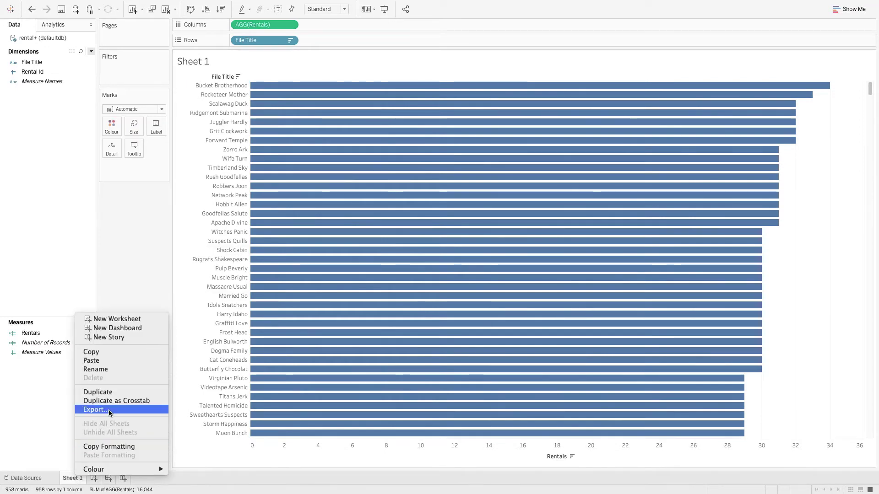
left_click(109, 371)
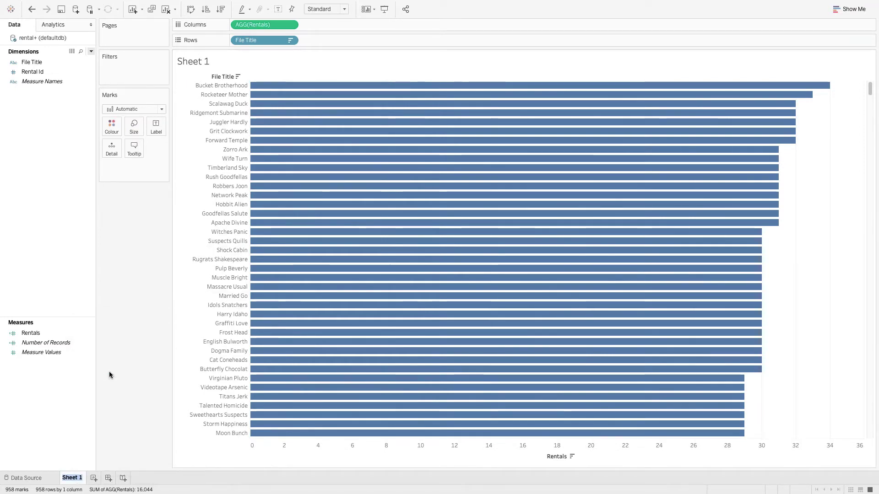
type("Rentals ")
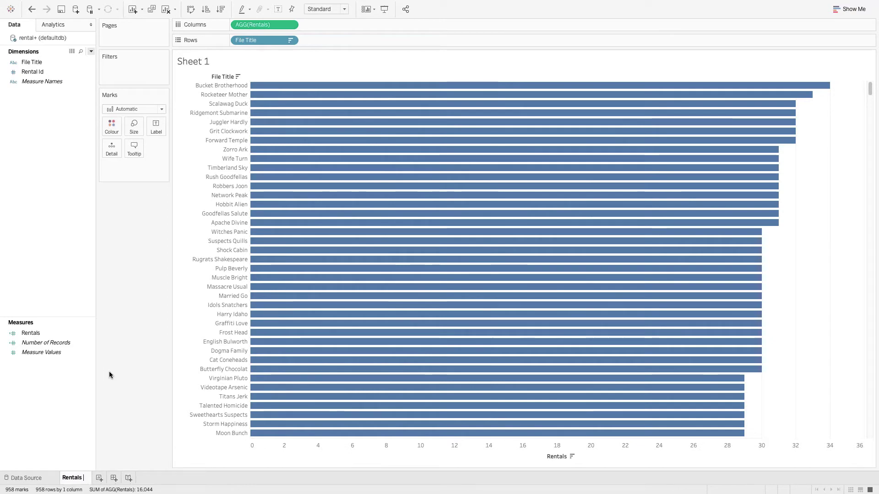
type("by Title")
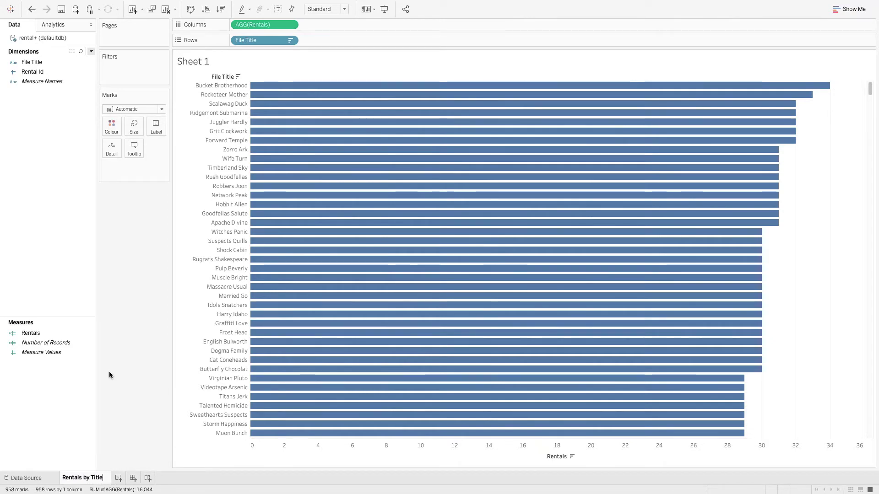
key("Return")
right_click(217, 77)
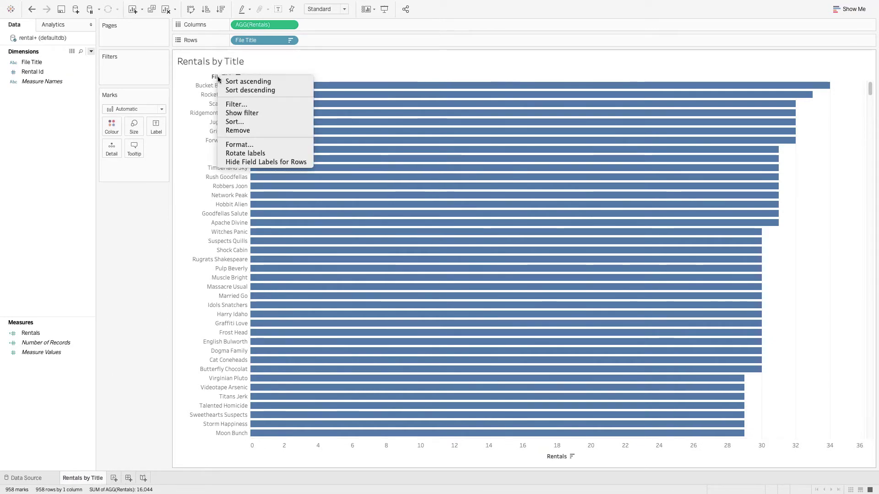
left_click(246, 162)
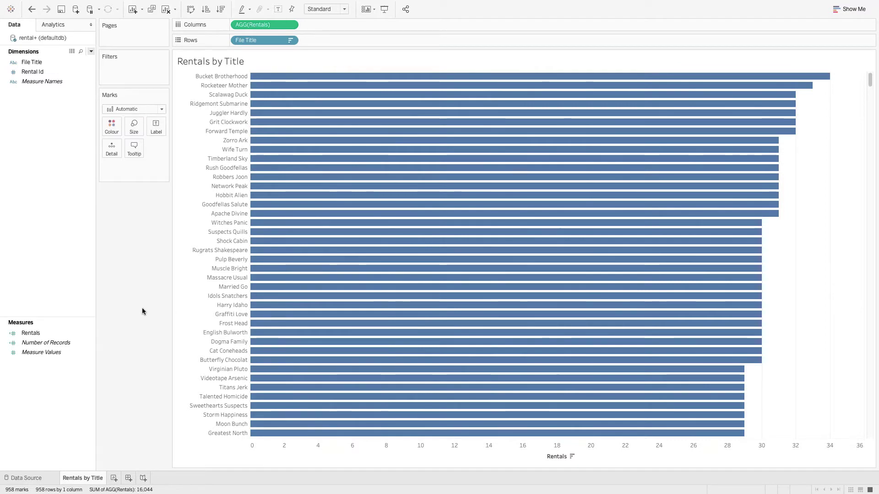
left_click(129, 478)
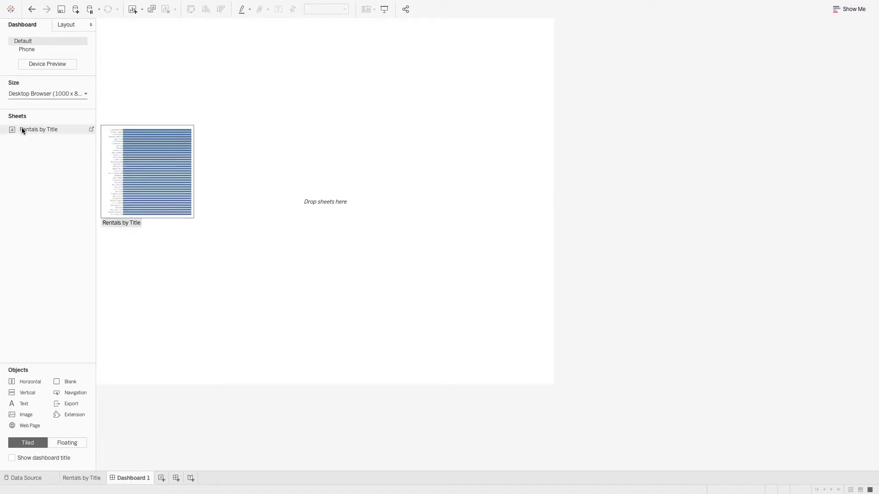
left_click_drag(21, 129, 207, 132)
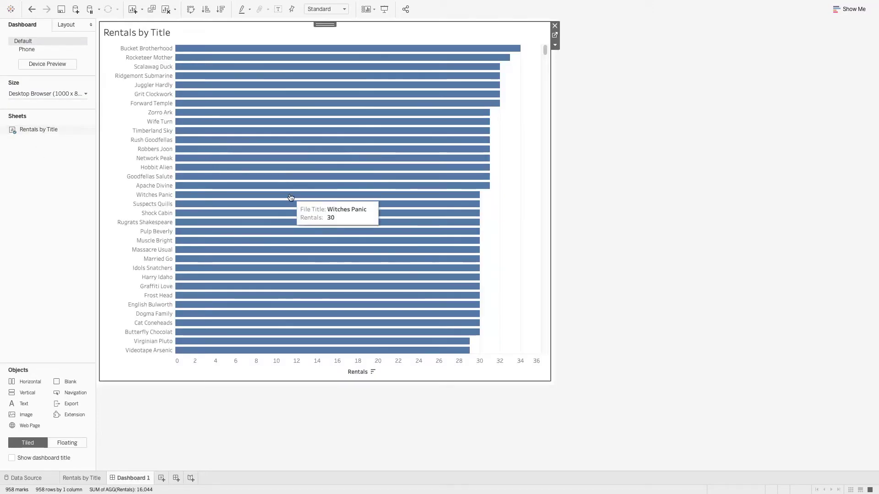
right_click(130, 477)
left_click(158, 369)
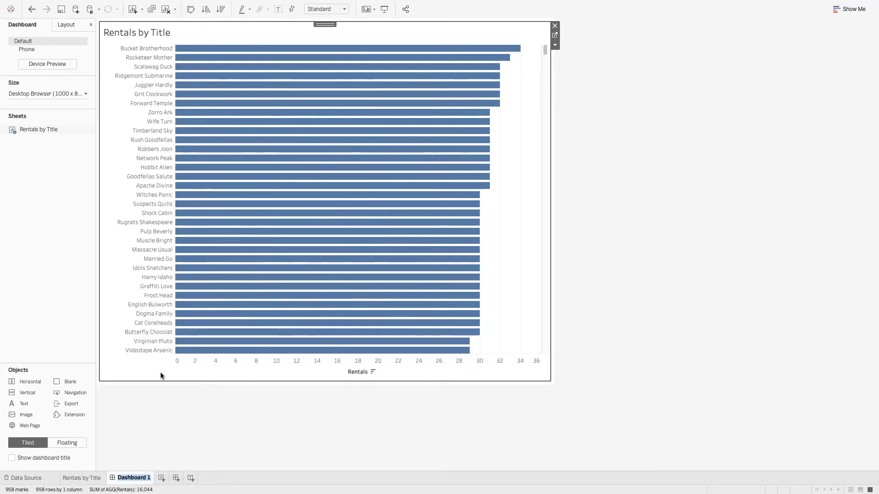
type("Top Titles")
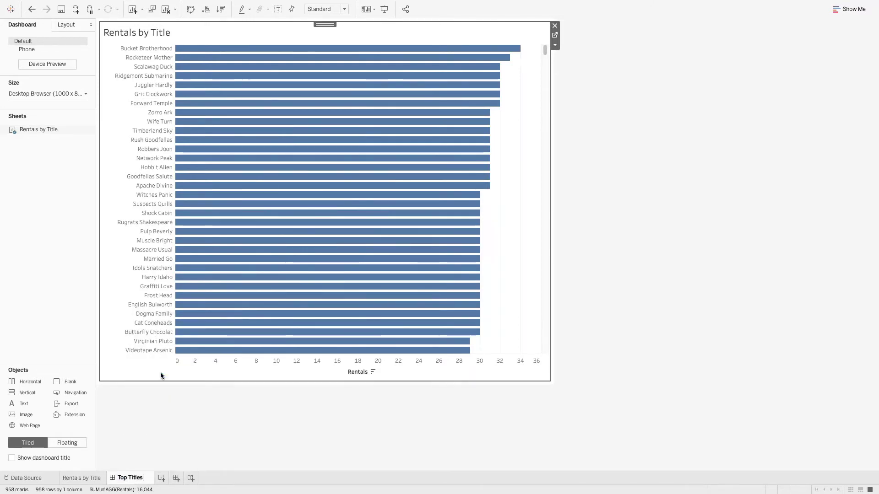
key("Return")
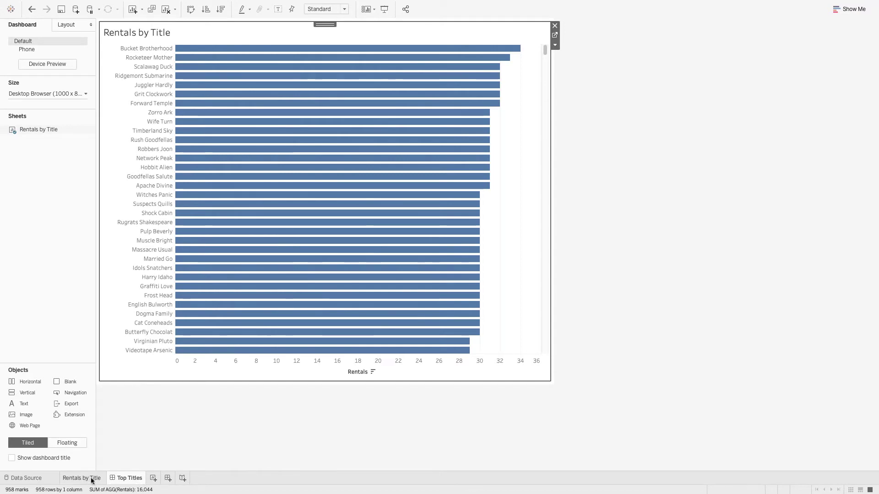
right_click(123, 479)
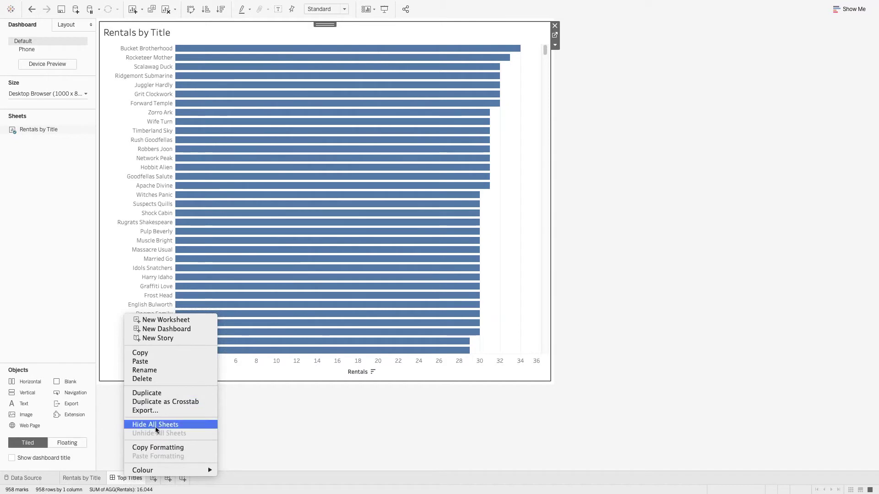
left_click(176, 426)
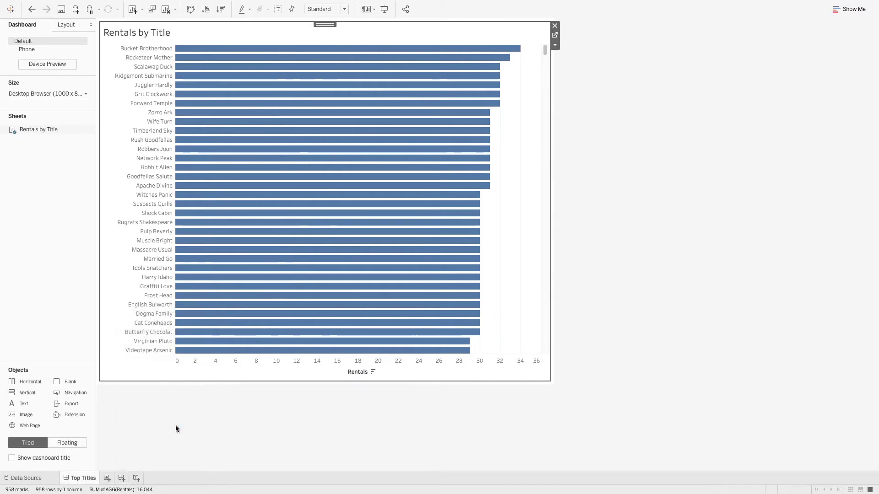
left_click(654, 338)
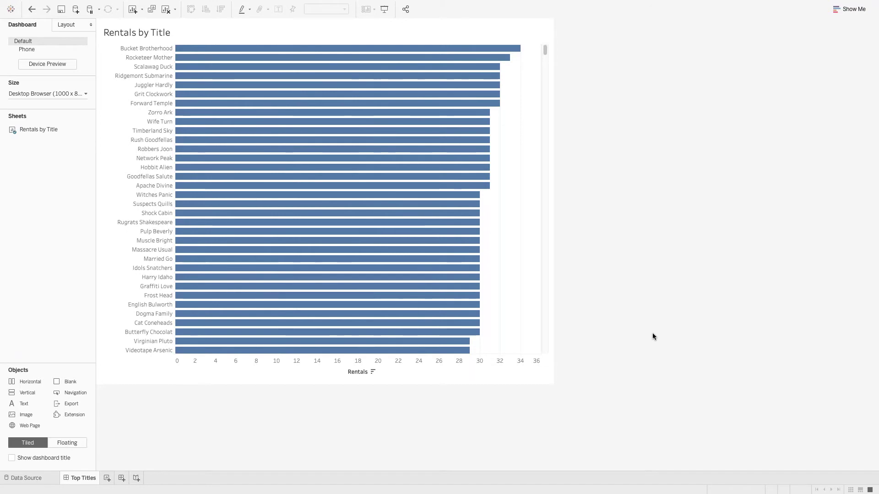
mouse_move(228, 2)
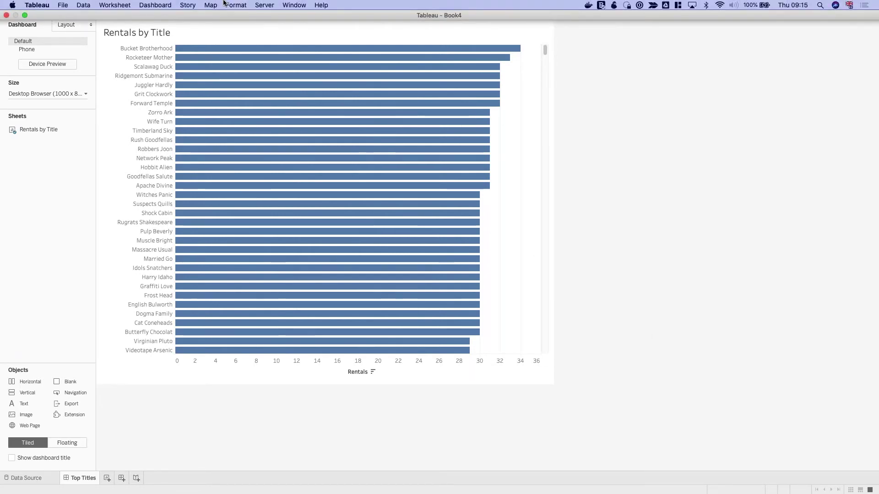
- Sign in to the server with the demo account's username and password, then check the Filter as User list
left_click(268, 6)
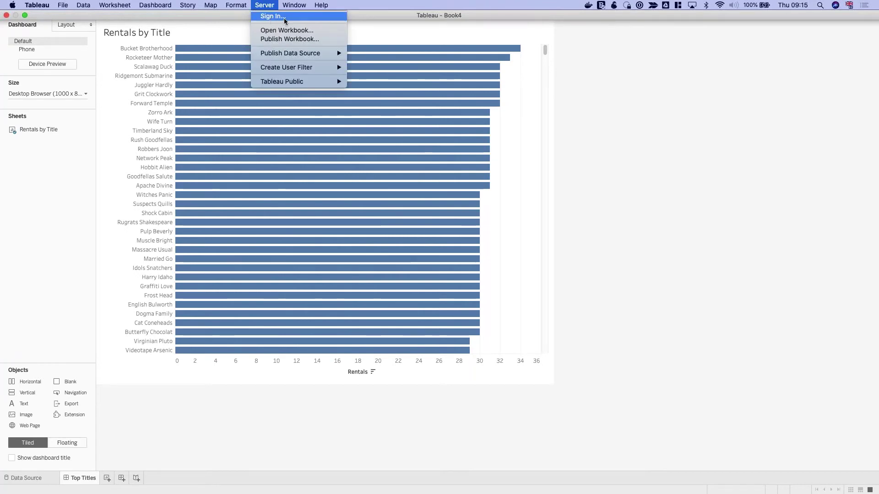
left_click(284, 18)
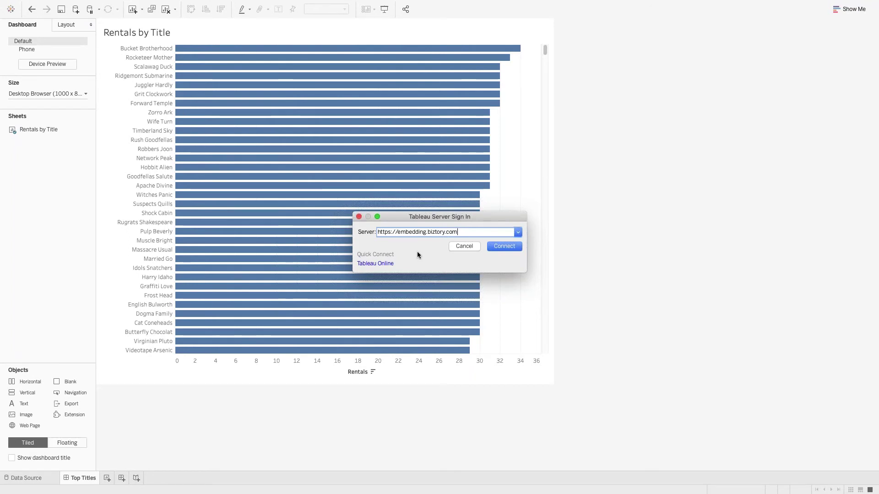
left_click(509, 247)
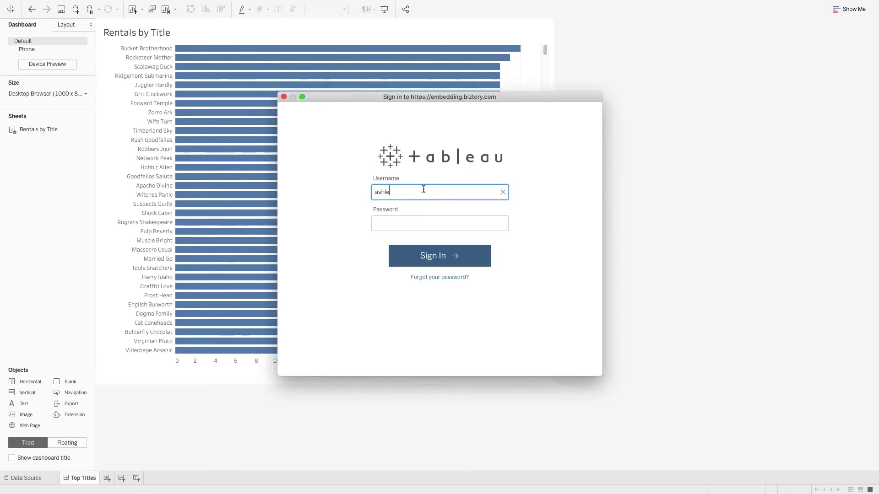
key("Tab")
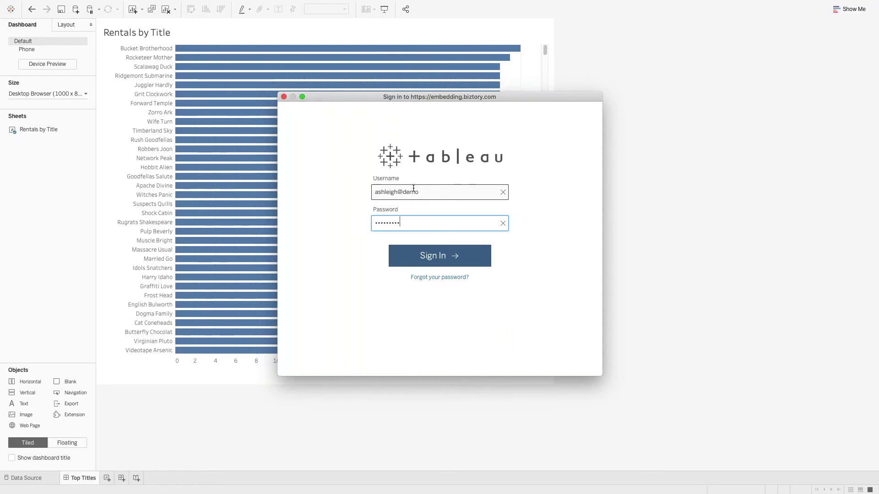
left_click(447, 262)
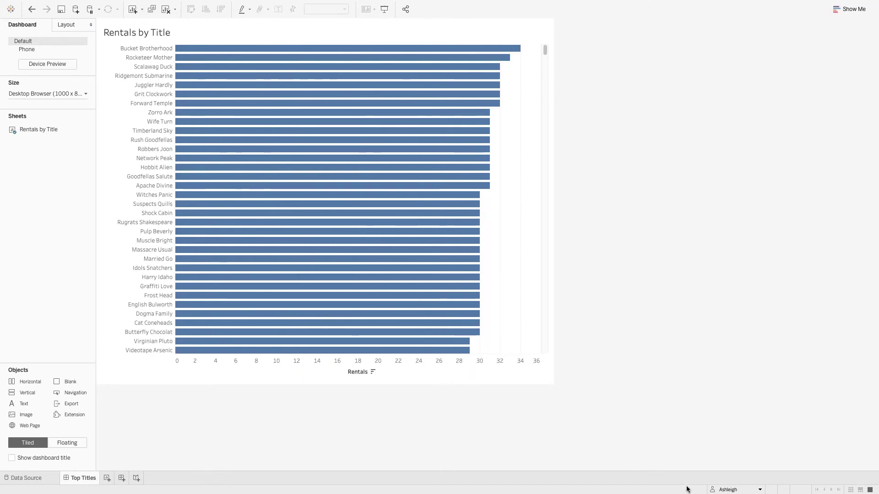
left_click(758, 490)
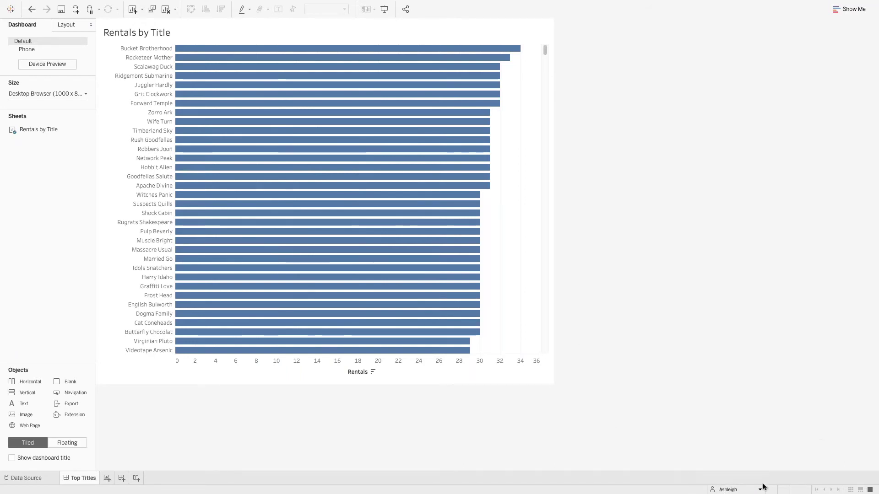
left_click(759, 491)
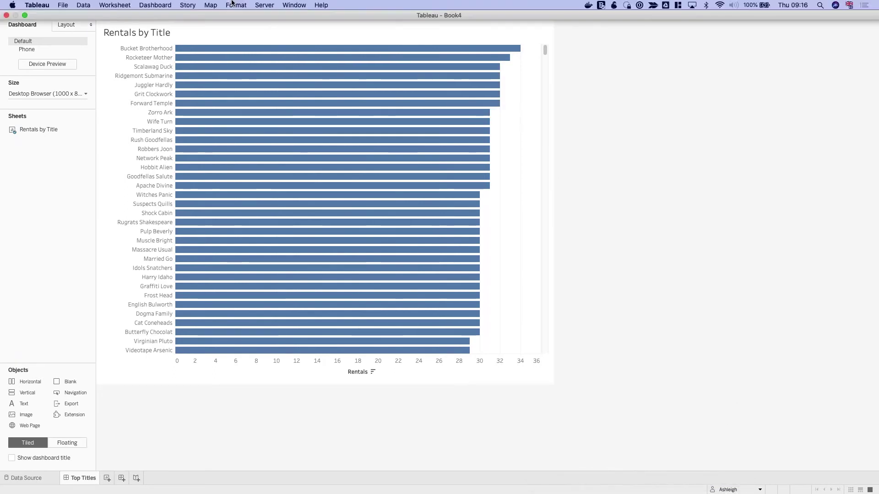
- Publish the workbook to the Standard Dashboards project under the name 'Top Titles'
left_click(266, 5)
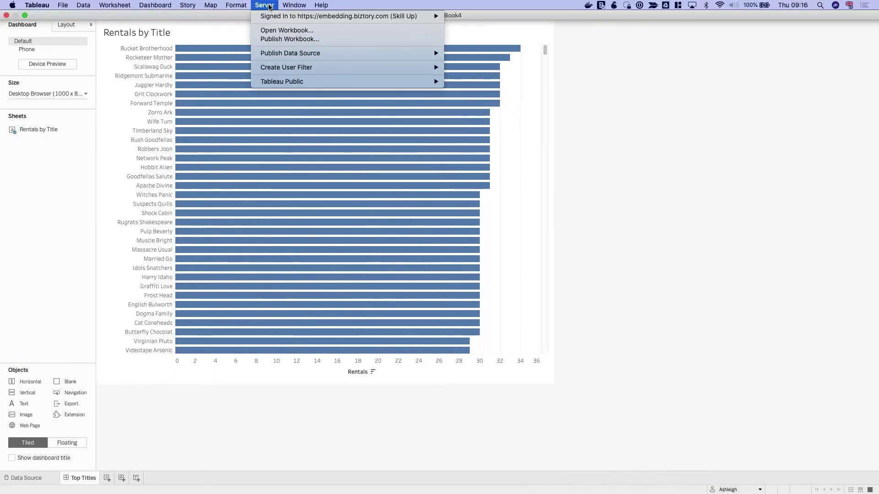
left_click(290, 39)
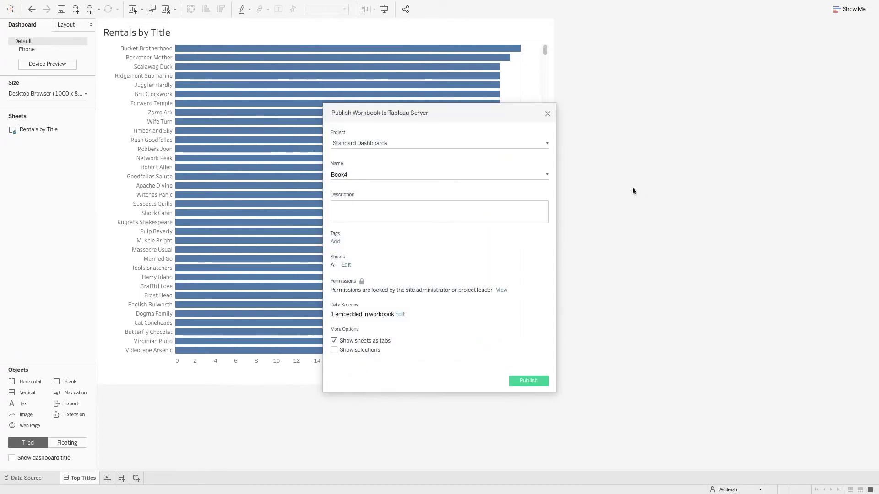
left_click(547, 145)
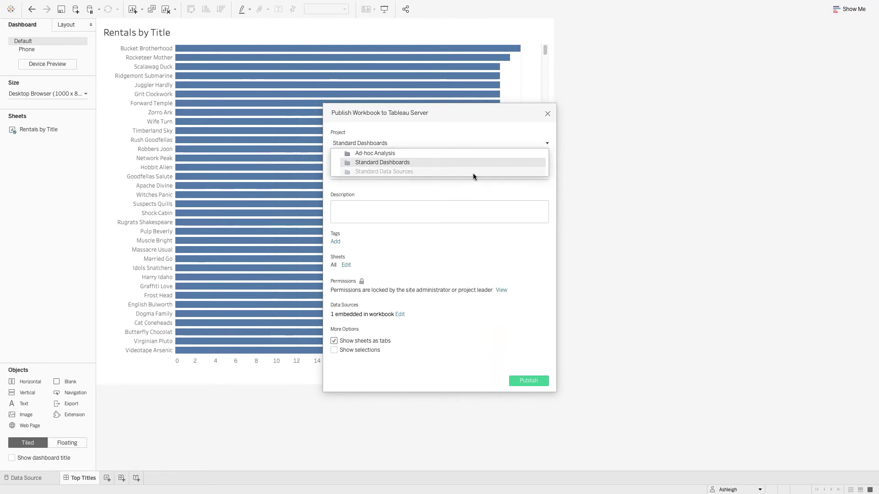
left_click(416, 162)
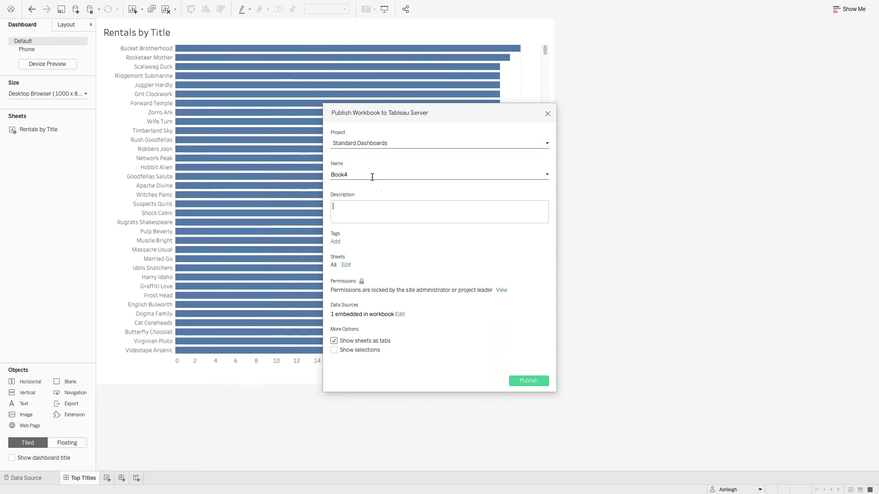
left_click_drag(379, 174, 325, 177)
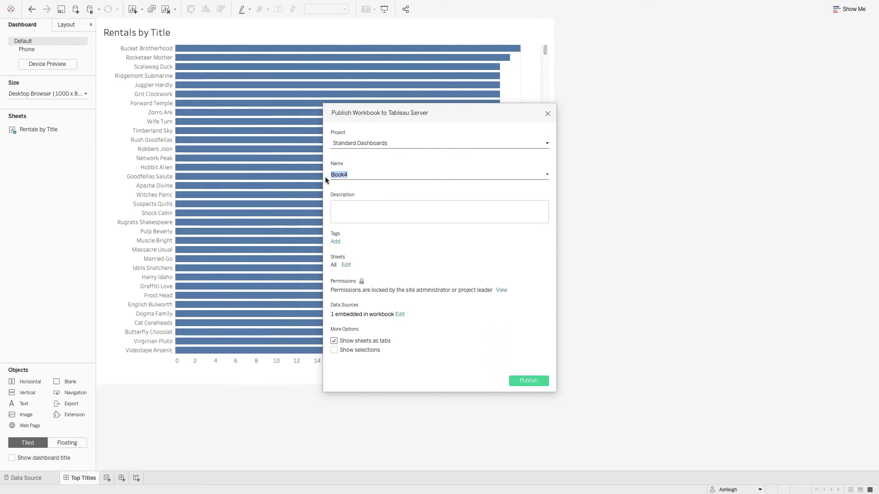
type("Top Titles")
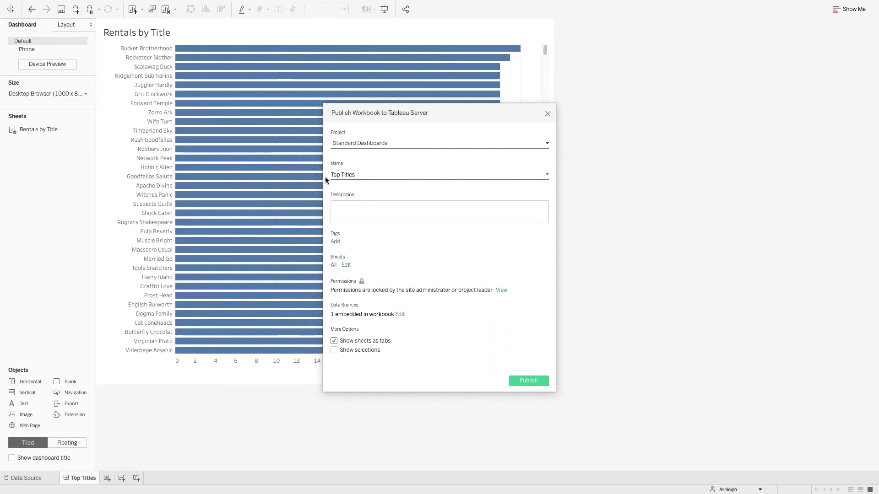
left_click(356, 204)
- Review the sheets to be published and bring up the data source publishing settings
left_click(346, 265)
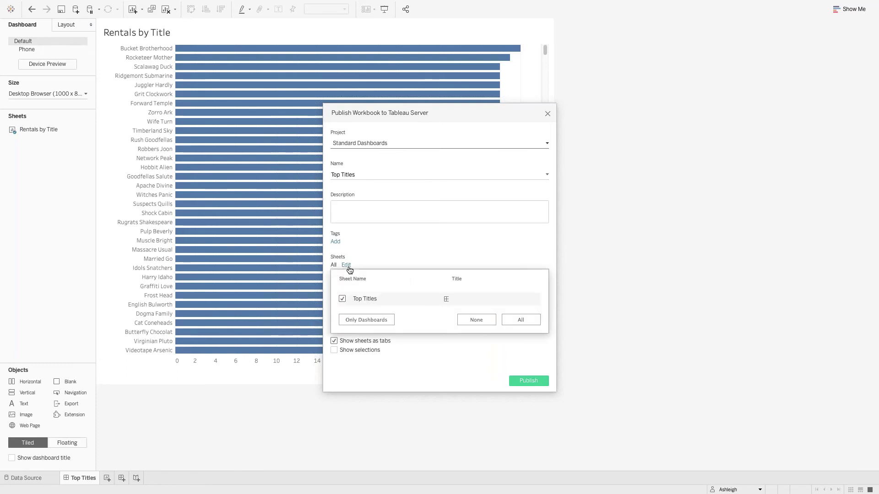
left_click(420, 254)
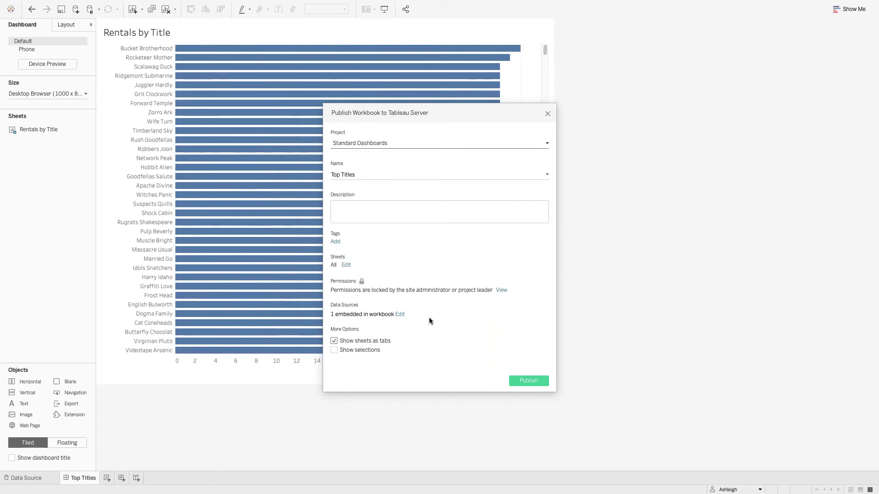
left_click(399, 314)
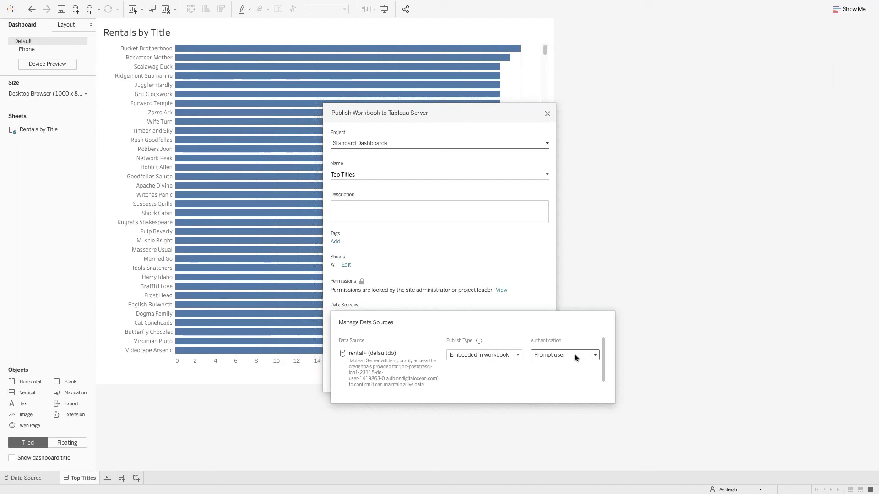
- Set the rental data source's authentication to Embedded password
left_click(575, 355)
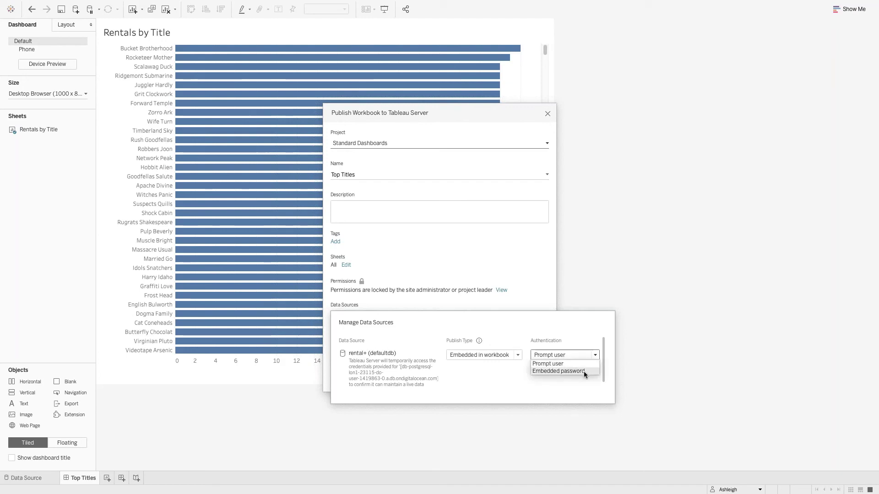
left_click(583, 371)
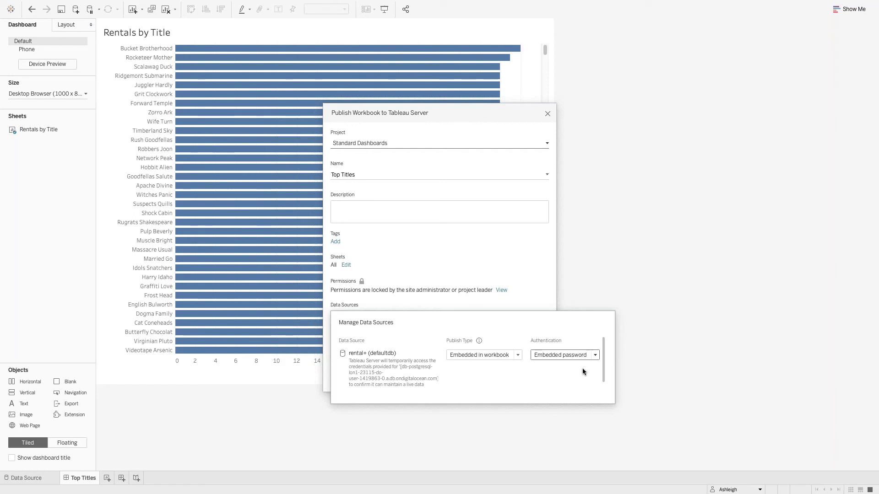
left_click(545, 283)
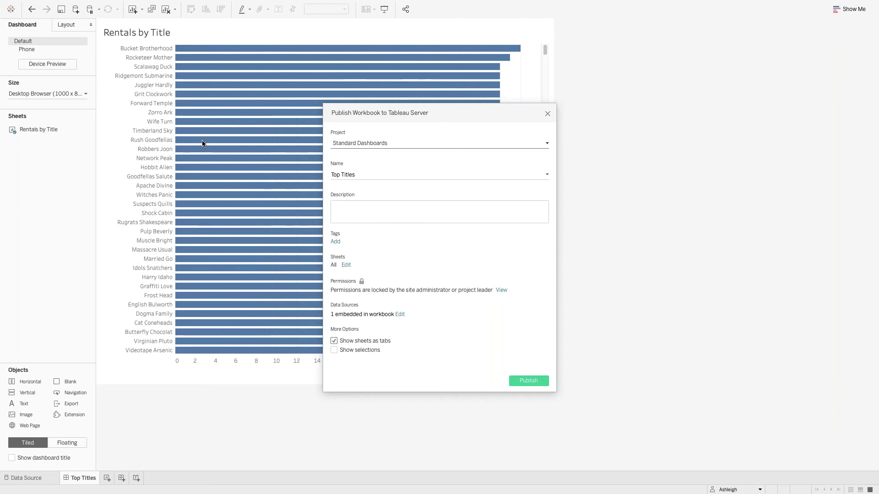
- Toggle the Show selections option and publish the Top Titles workbook to Tableau Server
left_click(333, 350)
left_click(528, 383)
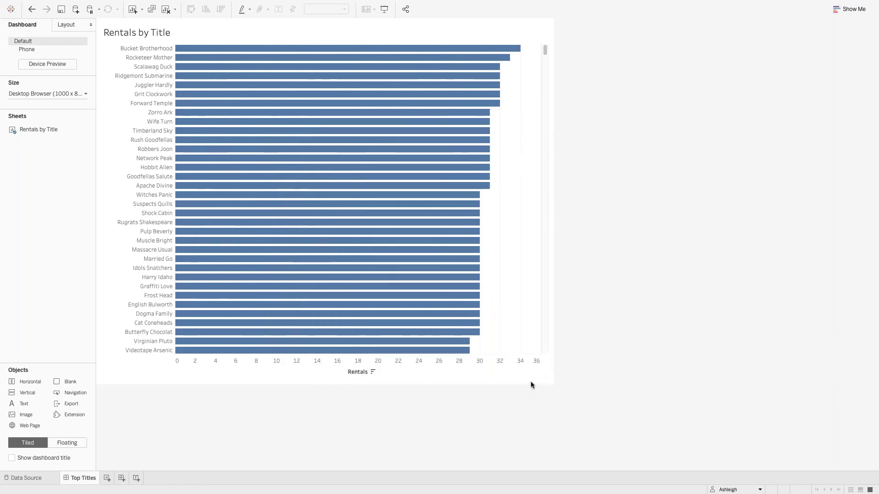